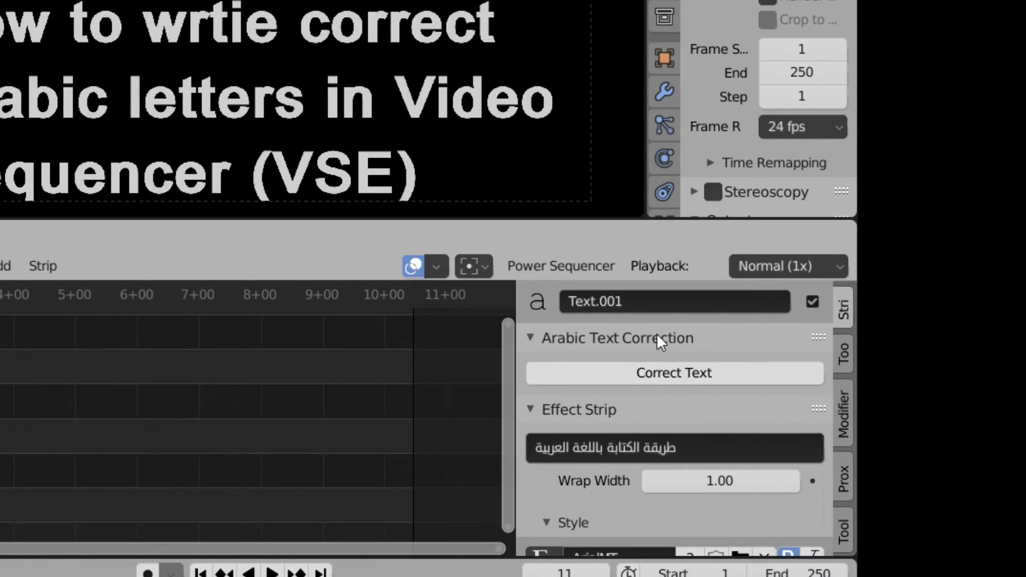
Step: Select the existing Arabic sentence in Text.001's Effect Strip text field for replacement
{"action": "left_click", "coordinate": [707, 453]}
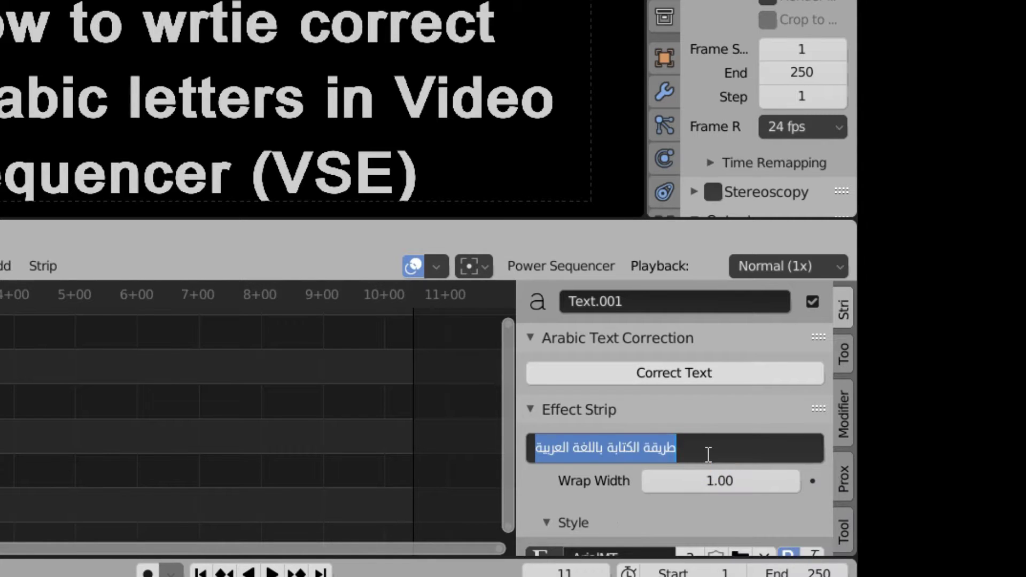
Step: Enter a new Arabic sentence for Text.001 and apply Correct Text to join its letters
{"action": "key", "text": "BackSpace"}
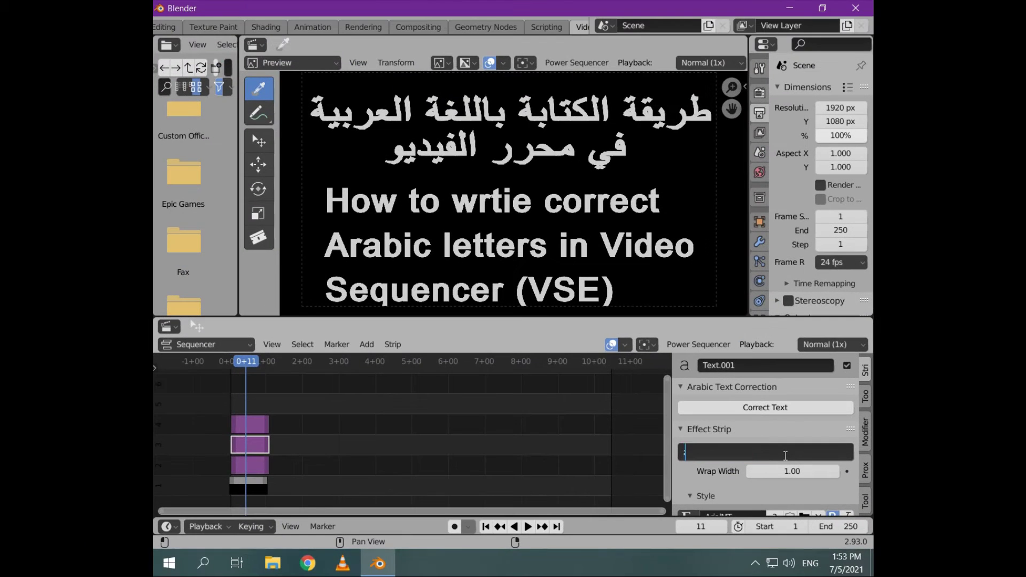
{"action": "type", "text": ";jh"}
{"action": "key", "text": "BackSpace"}
{"action": "key", "text": "BackSpace"}
{"action": "key", "text": "BackSpace"}
{"action": "key", "text": "alt+shift"}
{"action": "type", "text": "كتابة اجيف صحيحة"}
{"action": "key", "text": "Return"}
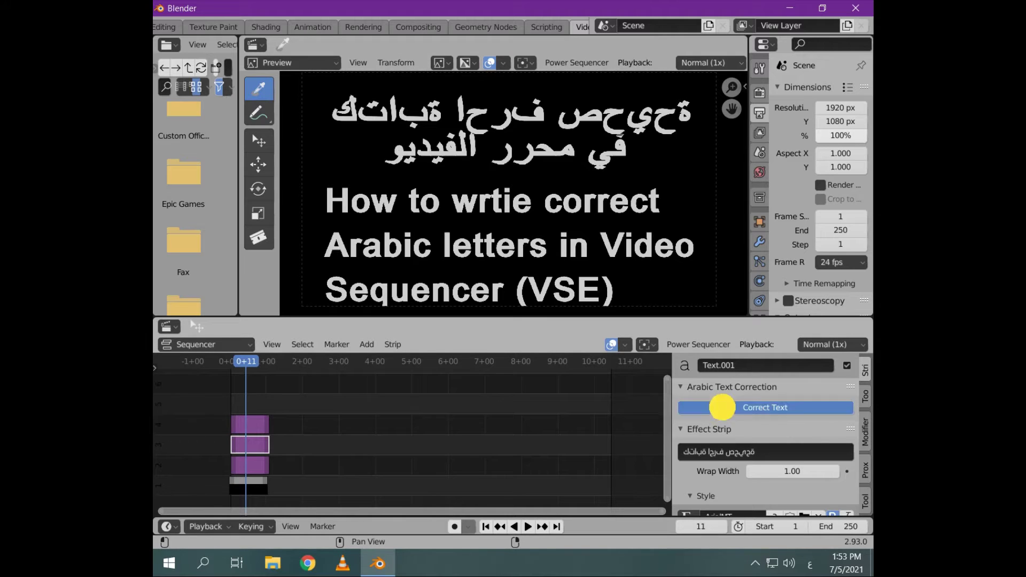
{"action": "left_click", "coordinate": [726, 408]}
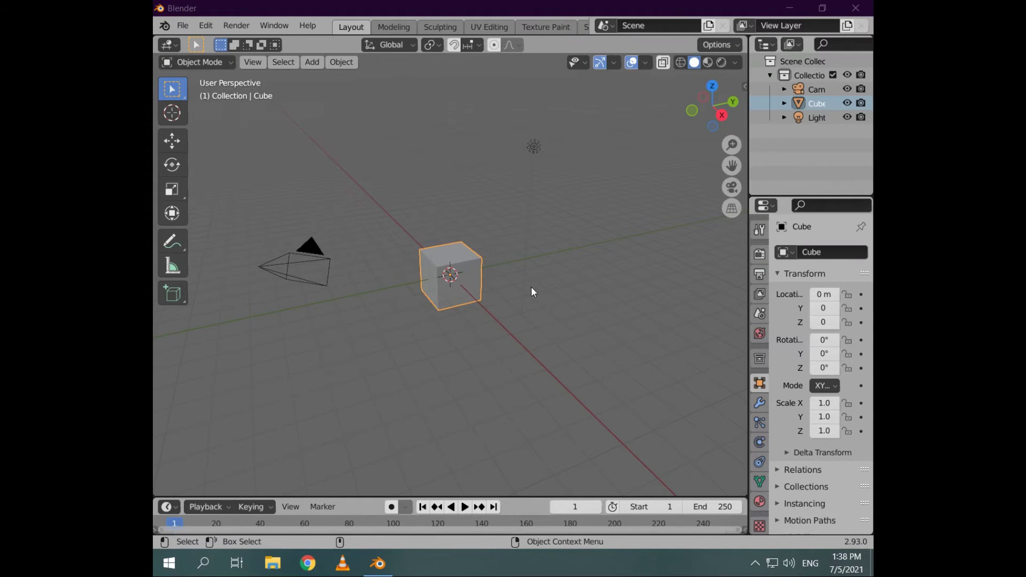
Step: Open Edit > Preferences and show the Add-ons section
{"action": "left_click", "coordinate": [214, 24]}
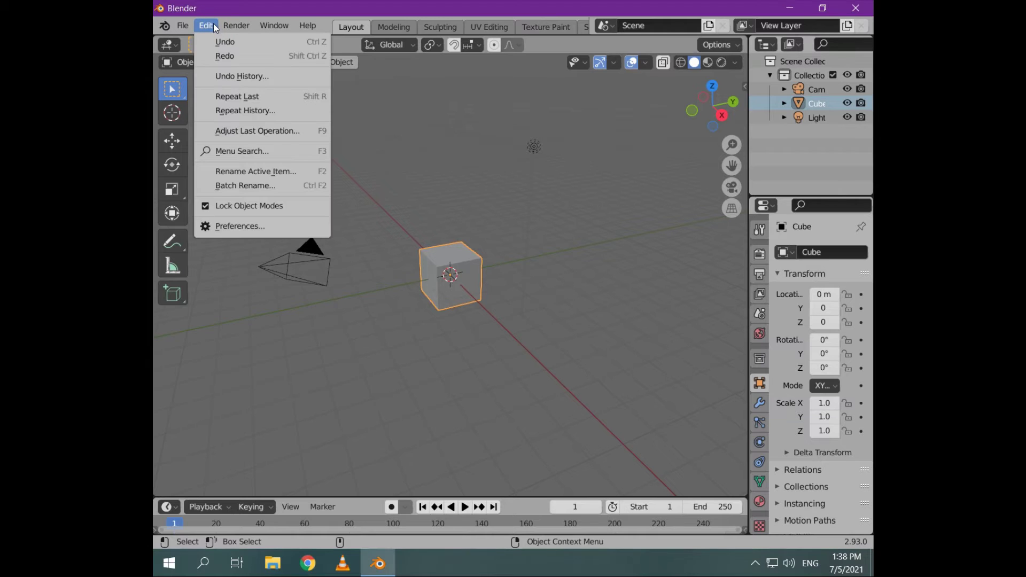
{"action": "left_click", "coordinate": [277, 227]}
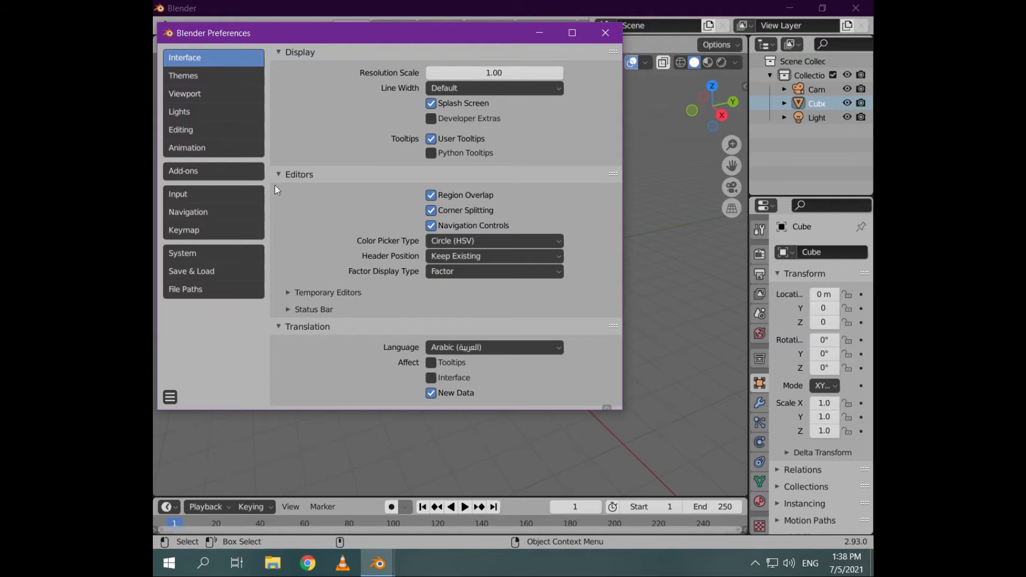
{"action": "left_click", "coordinate": [226, 171]}
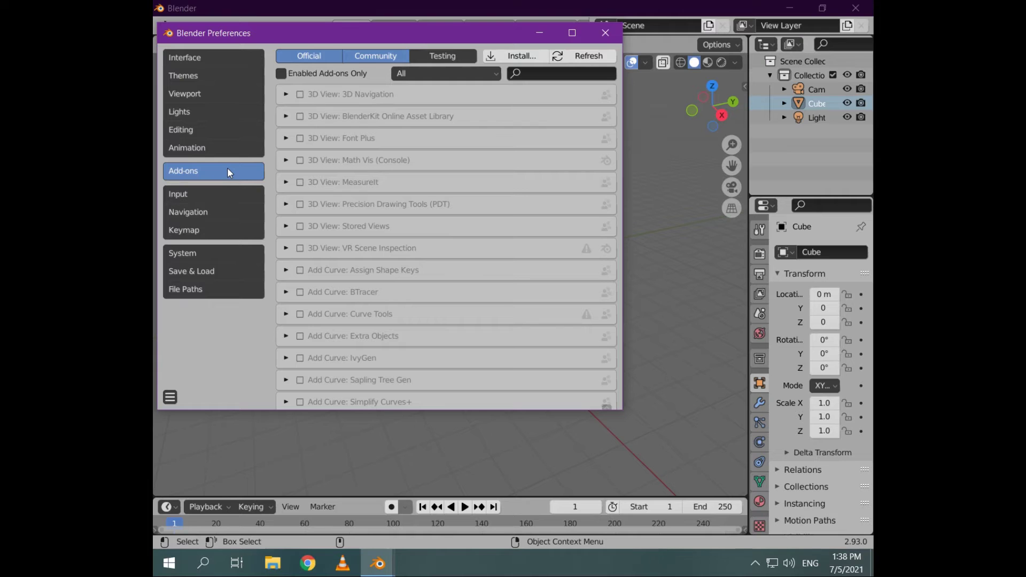
Step: Install arabic_txt_correction.py from the Documents folder as an add-on
{"action": "left_click", "coordinate": [502, 56]}
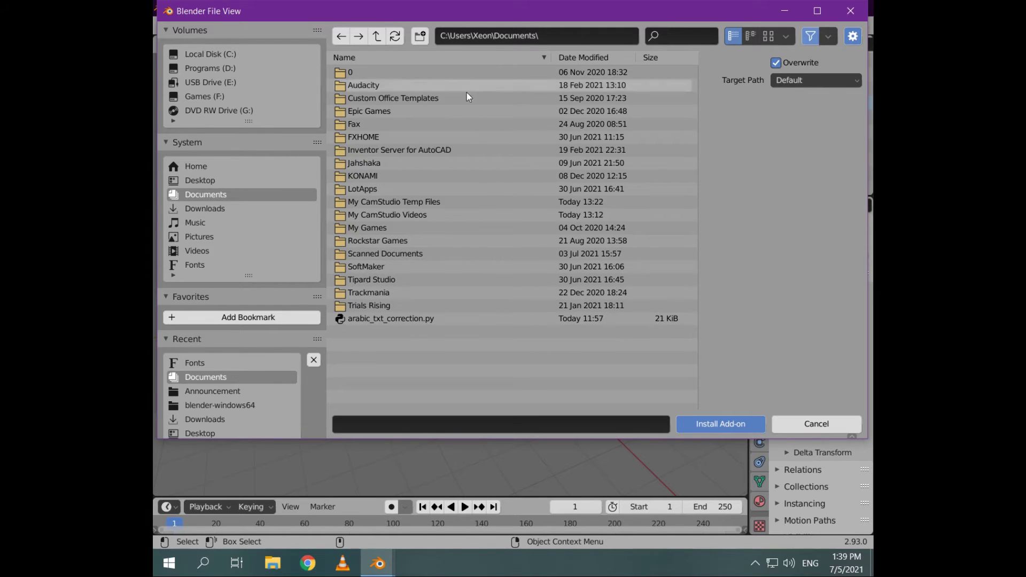
{"action": "left_click", "coordinate": [359, 319]}
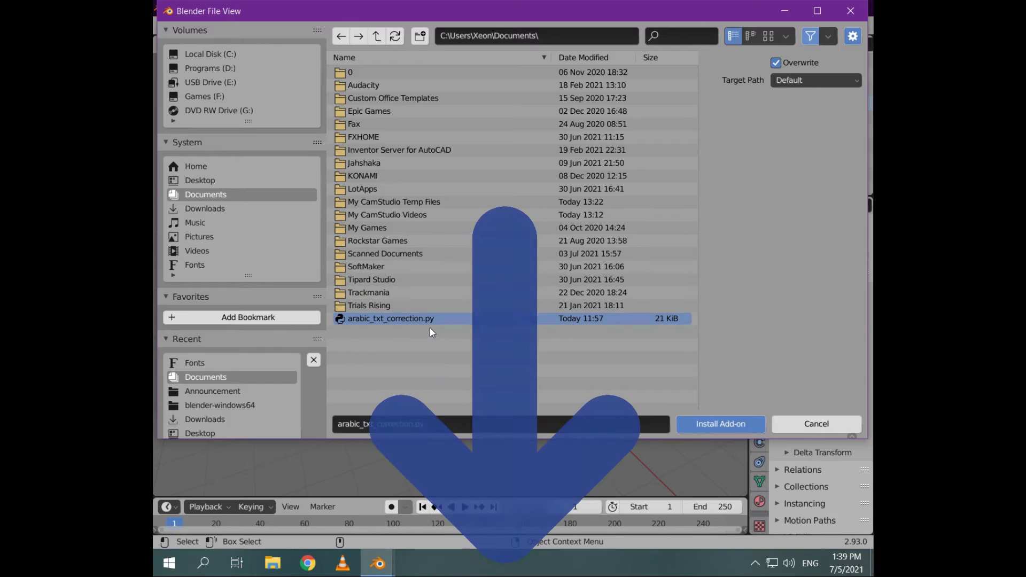
{"action": "left_click", "coordinate": [361, 425]}
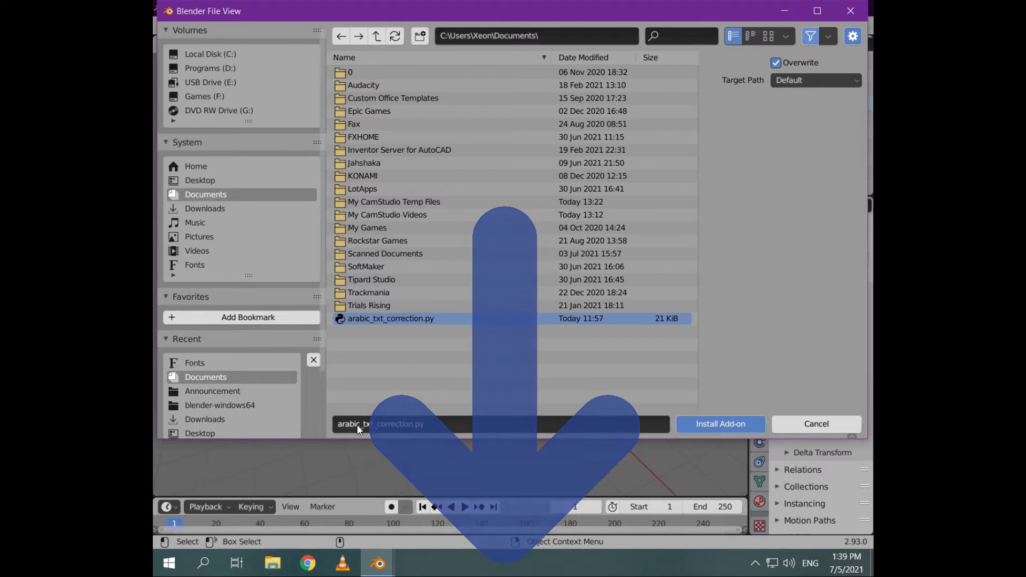
{"action": "left_click", "coordinate": [445, 322]}
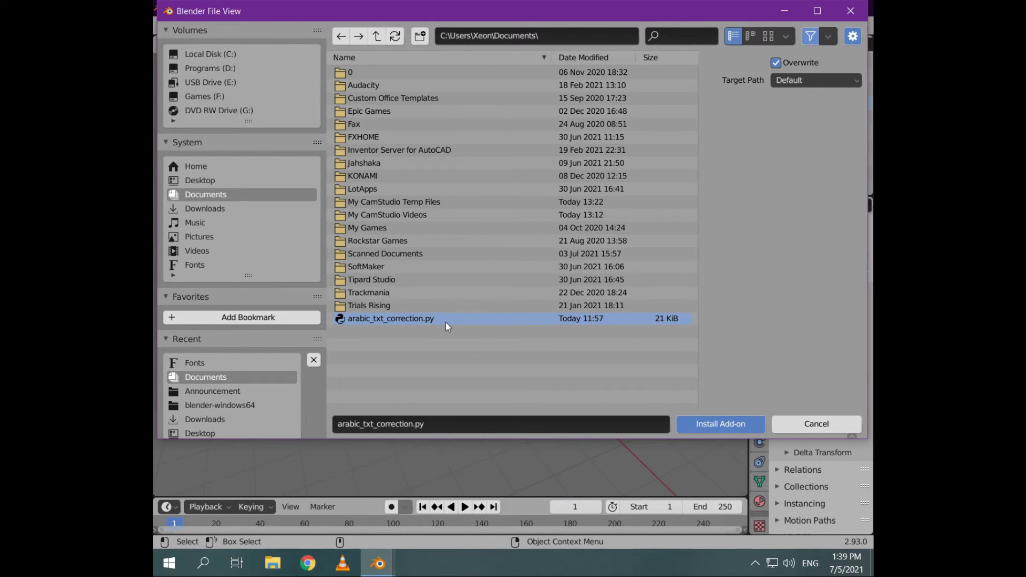
{"action": "left_click", "coordinate": [696, 428]}
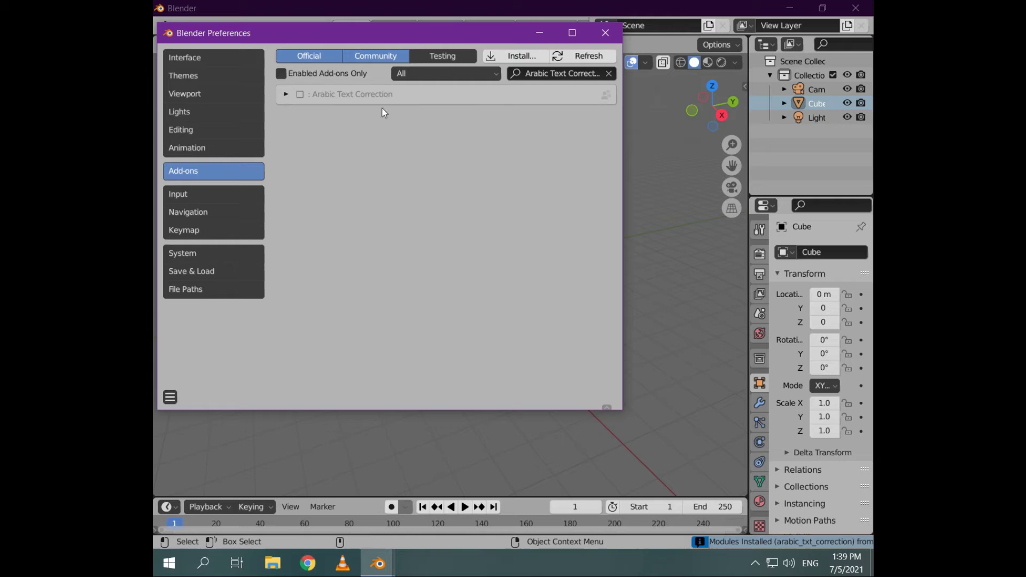
Step: Enable Arabic Text Correction, save the preferences as default, and close Preferences
{"action": "left_click", "coordinate": [300, 94]}
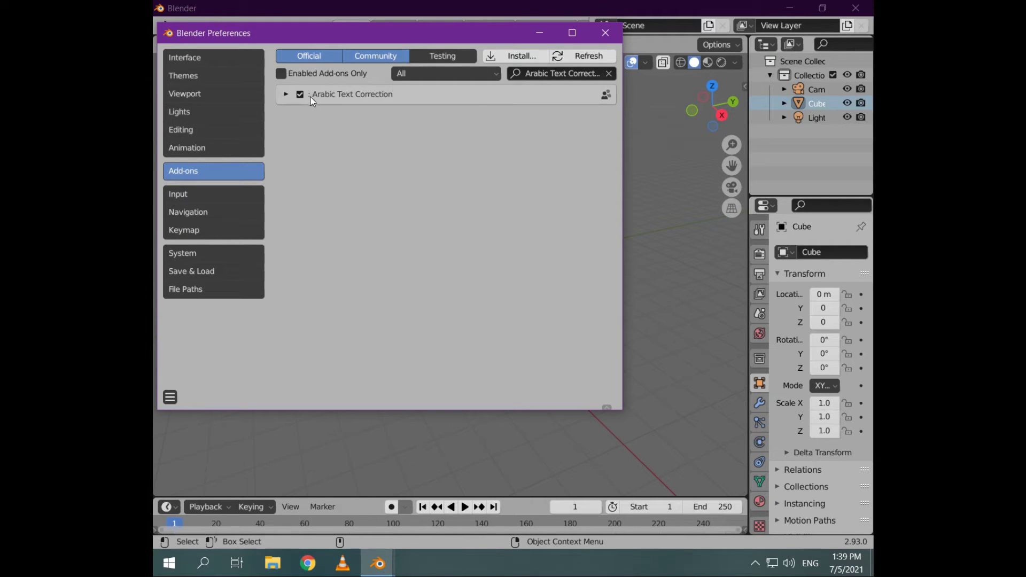
{"action": "left_click", "coordinate": [171, 397]}
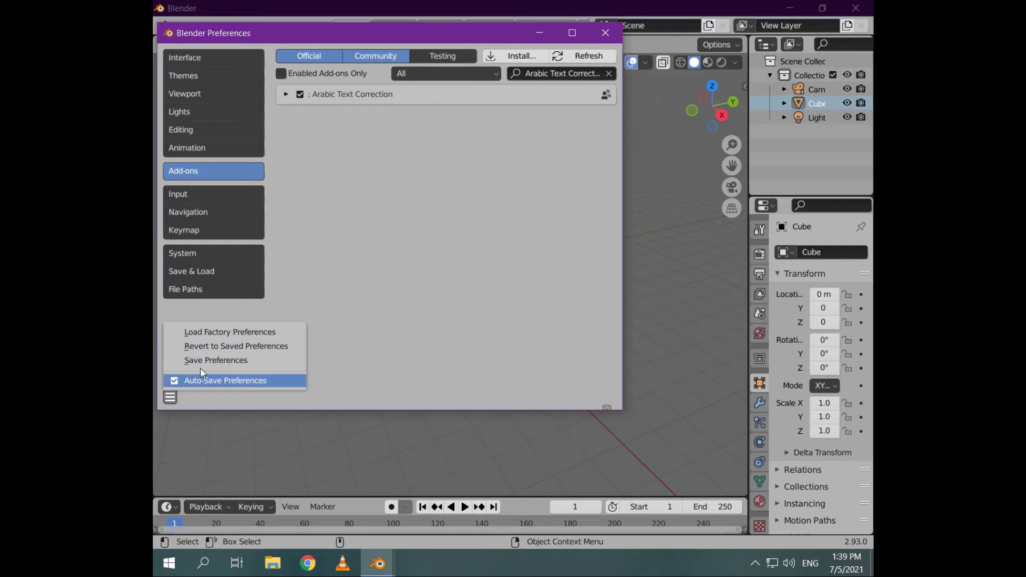
{"action": "left_click", "coordinate": [268, 356]}
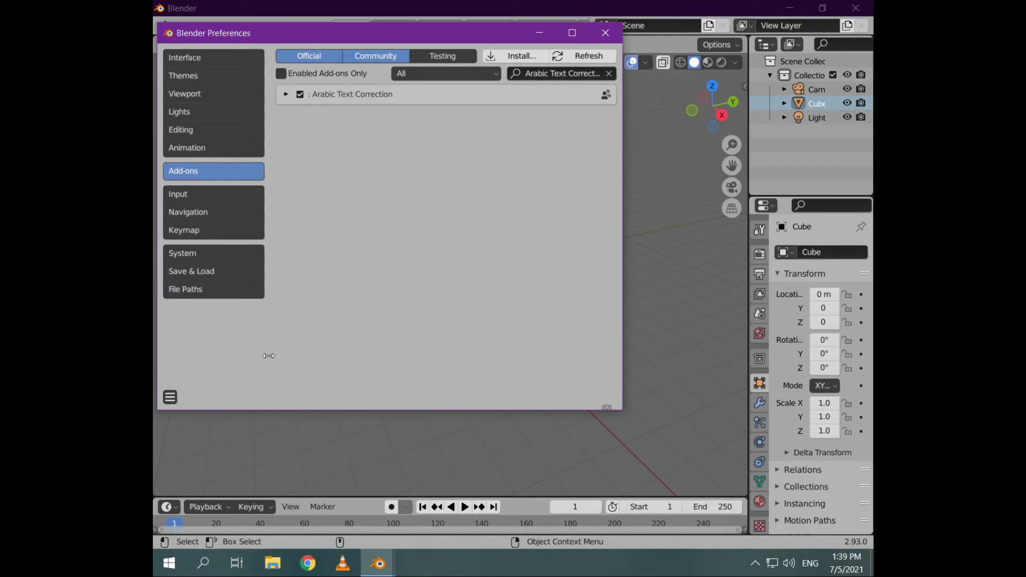
{"action": "left_click", "coordinate": [605, 32]}
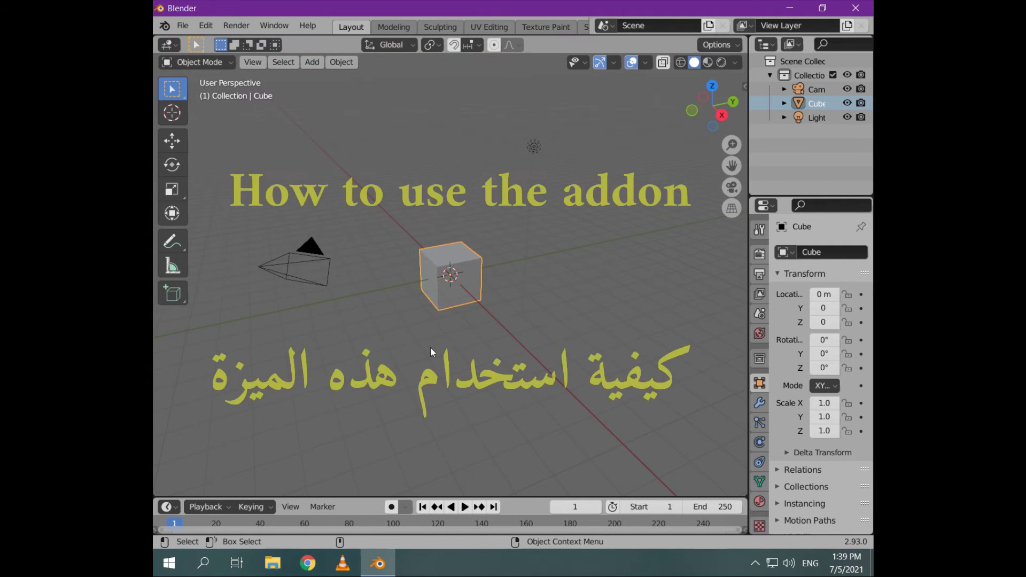
{"action": "scroll", "coordinate": [422, 278], "scroll_direction": "up", "scroll_amount": 1}
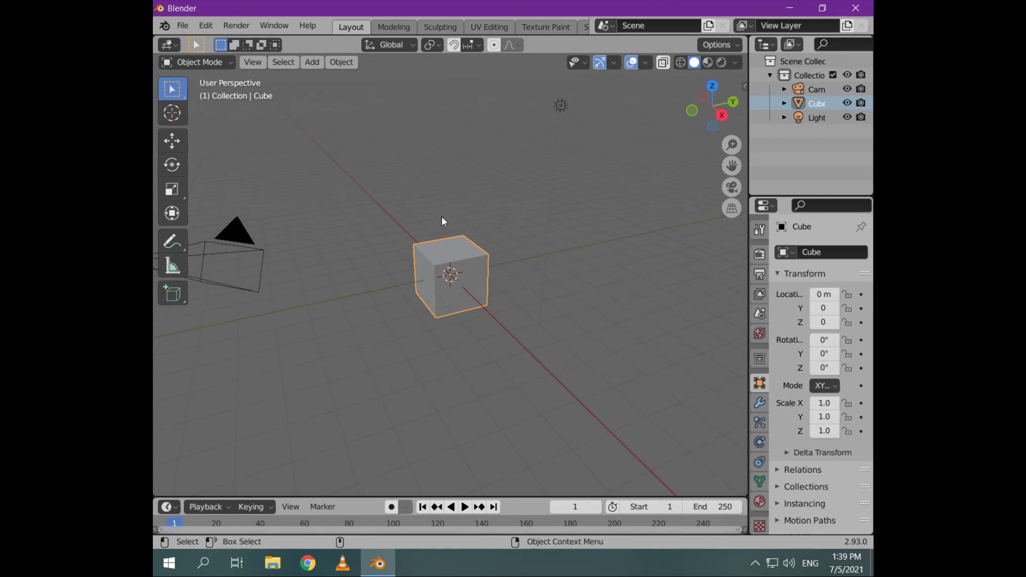
{"action": "scroll", "coordinate": [490, 26], "scroll_direction": "down", "scroll_amount": 2}
{"action": "scroll", "coordinate": [490, 26], "scroll_direction": "down", "scroll_amount": 2}
{"action": "scroll", "coordinate": [490, 27], "scroll_direction": "down", "scroll_amount": 2}
{"action": "scroll", "coordinate": [490, 26], "scroll_direction": "down", "scroll_amount": 2}
Step: Add a Video Editing > Video Editing workspace from the workspace tab menu
{"action": "left_click", "coordinate": [572, 26]}
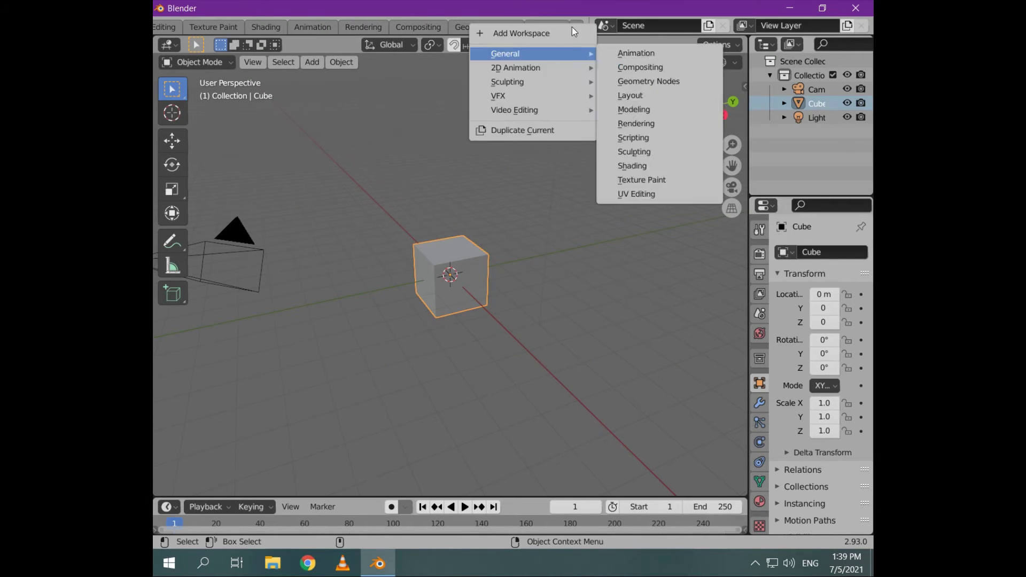
{"action": "mouse_move", "coordinate": [515, 110]}
{"action": "left_click", "coordinate": [637, 122]}
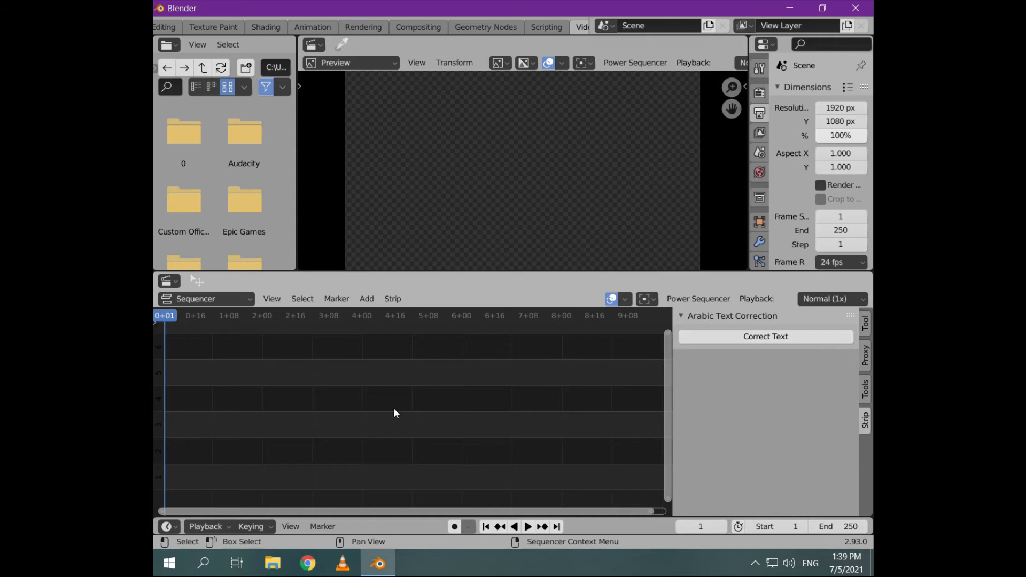
Step: Add a Text strip and move the Arabic Text Correction panel to the Strip sidebar's top
{"action": "key", "text": "shift+a"}
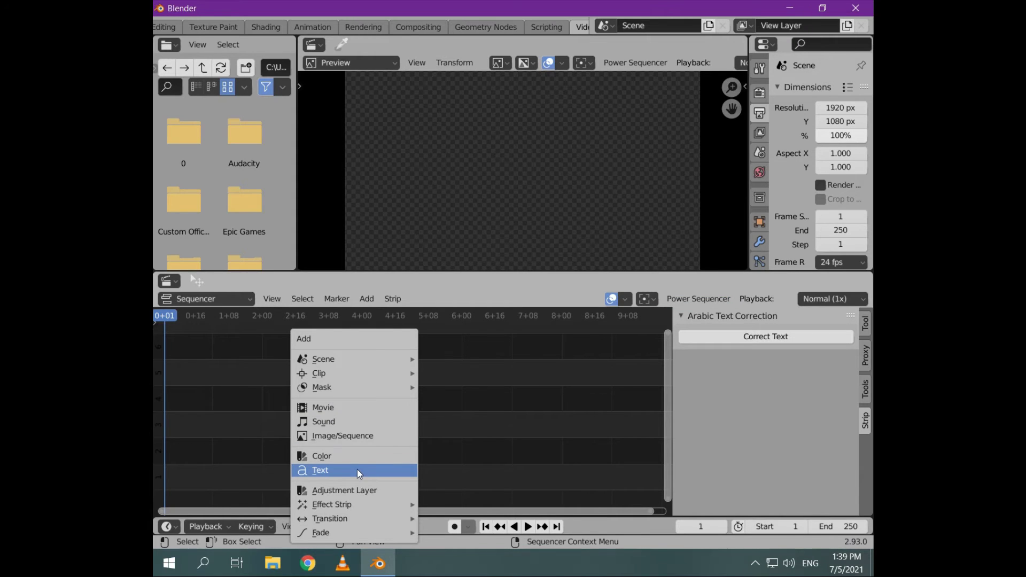
{"action": "left_click", "coordinate": [357, 472]}
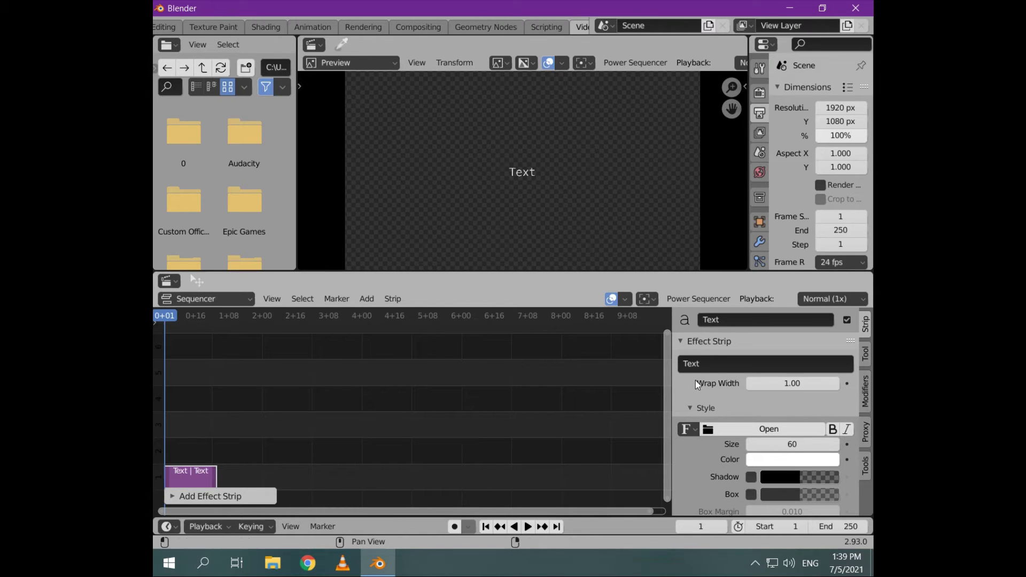
{"action": "scroll", "coordinate": [729, 383], "scroll_direction": "down", "scroll_amount": 4}
{"action": "scroll", "coordinate": [738, 421], "scroll_direction": "down", "scroll_amount": 3}
{"action": "scroll", "coordinate": [729, 417], "scroll_direction": "down", "scroll_amount": 3}
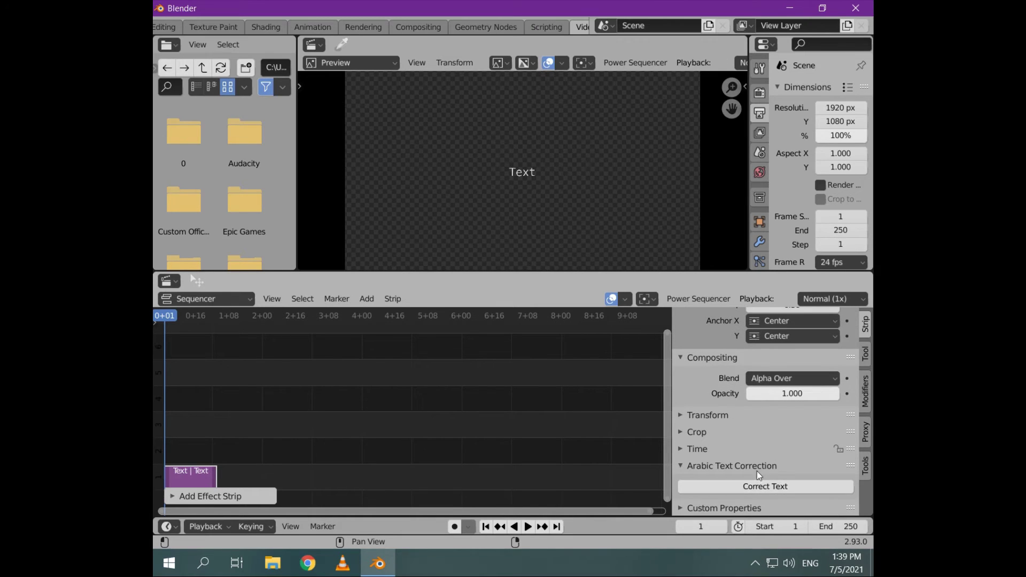
{"action": "left_click_drag", "start_coordinate": [850, 466], "coordinate": [791, 350]}
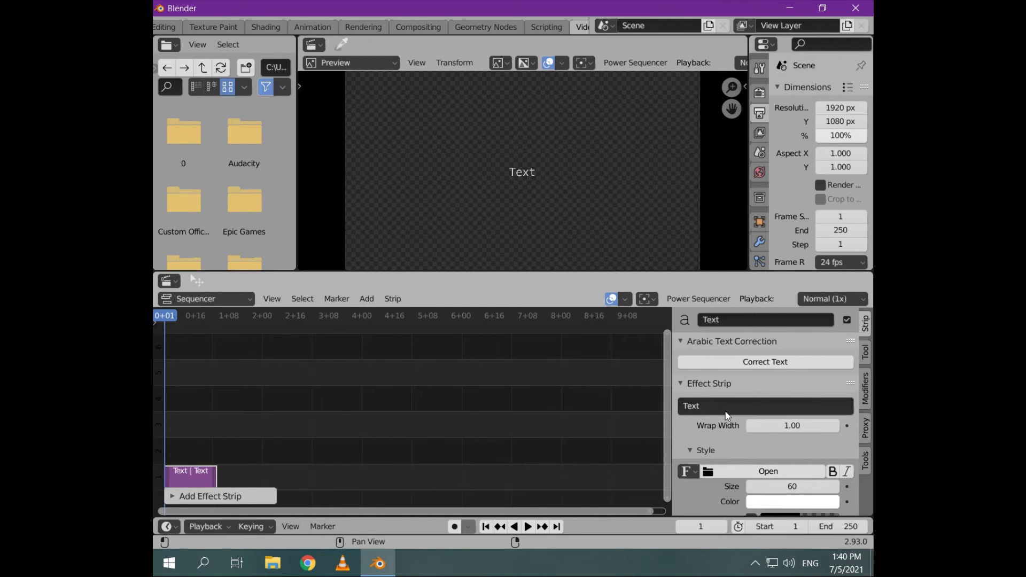
{"action": "scroll", "coordinate": [713, 408], "scroll_direction": "down", "scroll_amount": 2}
Step: Replace the placeholder 'Text' with 'اللغة العربية' and apply Correct Text to the strip
{"action": "double_click", "coordinate": [705, 385]}
{"action": "key", "text": "BackSpace"}
{"action": "key", "text": "alt+shift"}
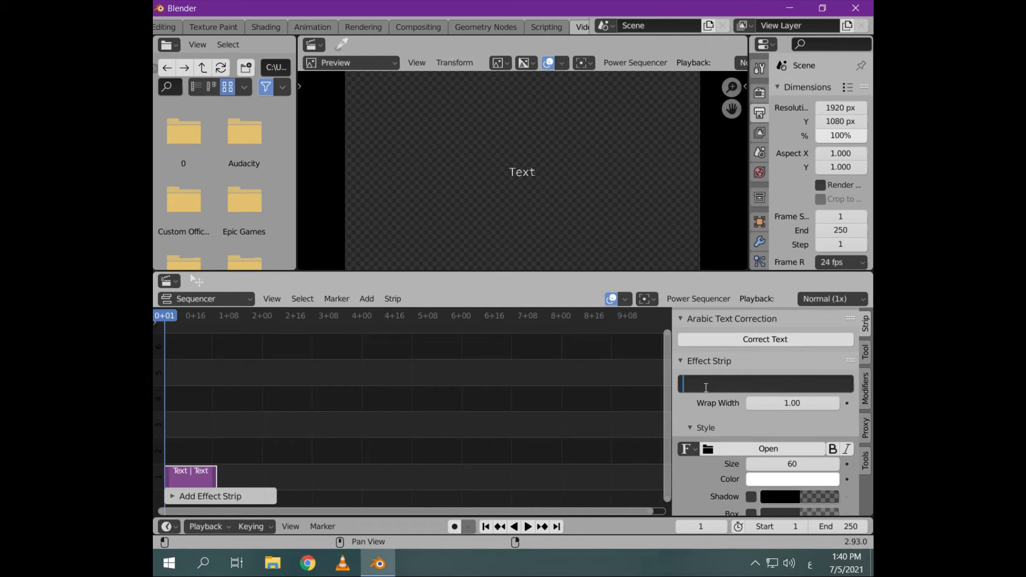
{"action": "type", "text": "السلام عليكم"}
{"action": "key", "text": "Return"}
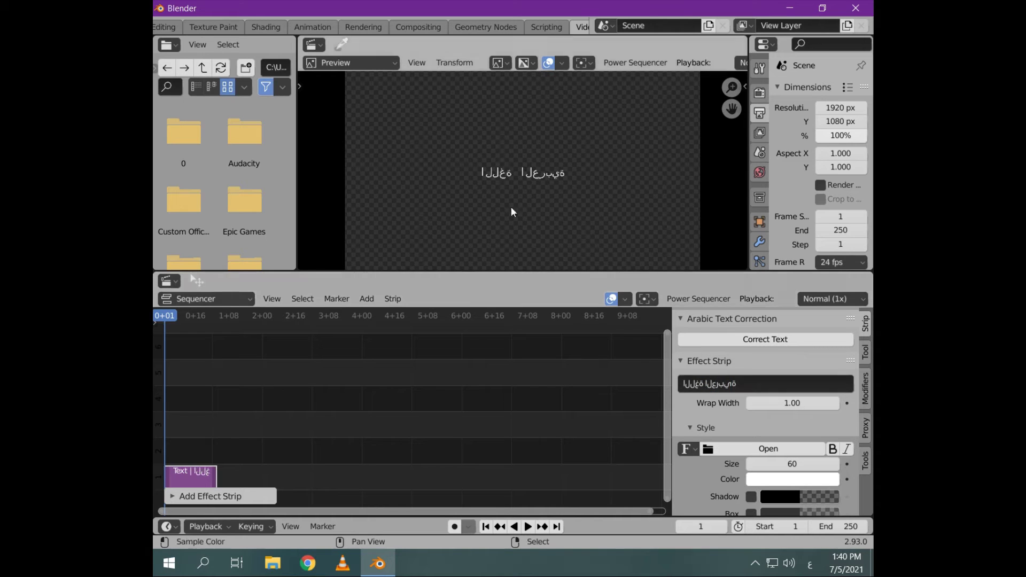
{"action": "scroll", "coordinate": [535, 183], "scroll_direction": "up", "scroll_amount": 4}
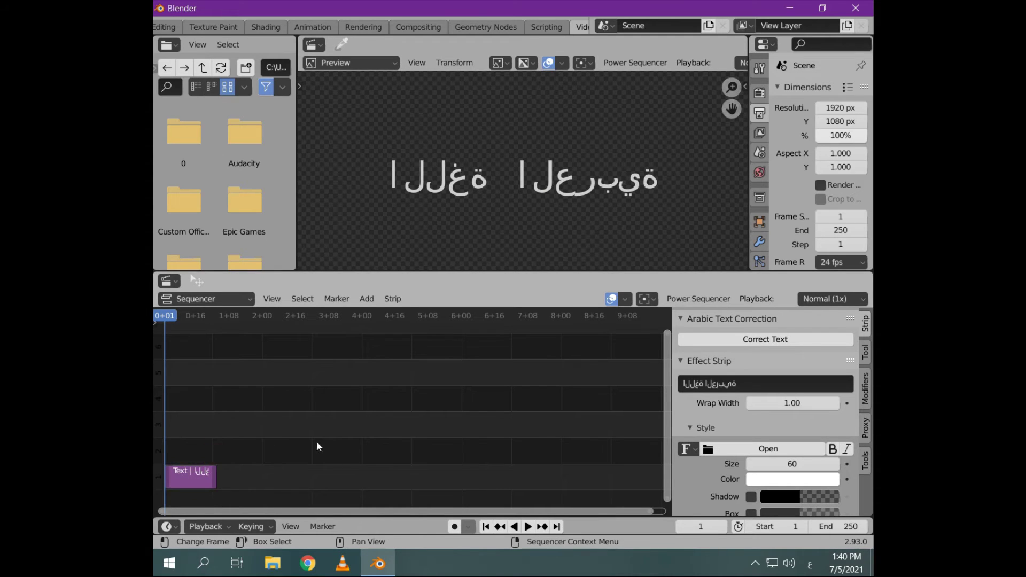
{"action": "left_click", "coordinate": [202, 478]}
{"action": "left_click", "coordinate": [754, 339]}
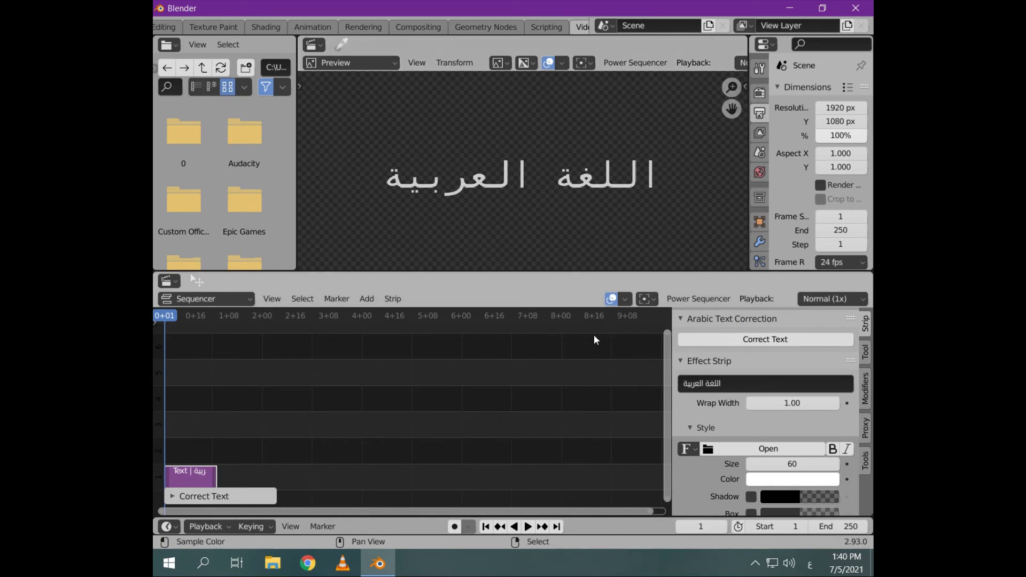
Step: Load arial.ttf as the text strip's font
{"action": "double_click", "coordinate": [784, 383]}
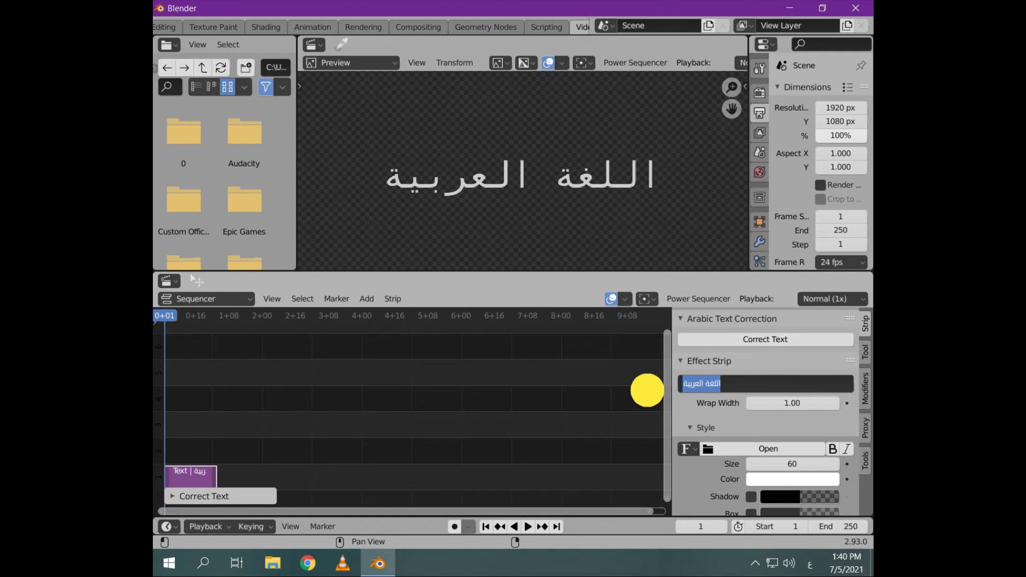
{"action": "left_click", "coordinate": [720, 408]}
{"action": "scroll", "coordinate": [720, 408], "scroll_direction": "down", "scroll_amount": 2}
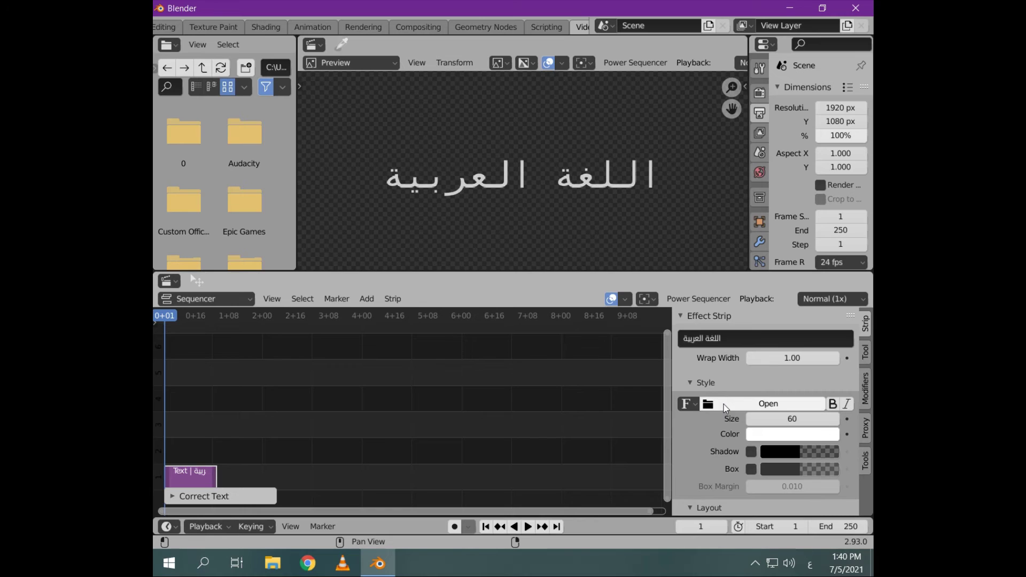
{"action": "left_click", "coordinate": [769, 404]}
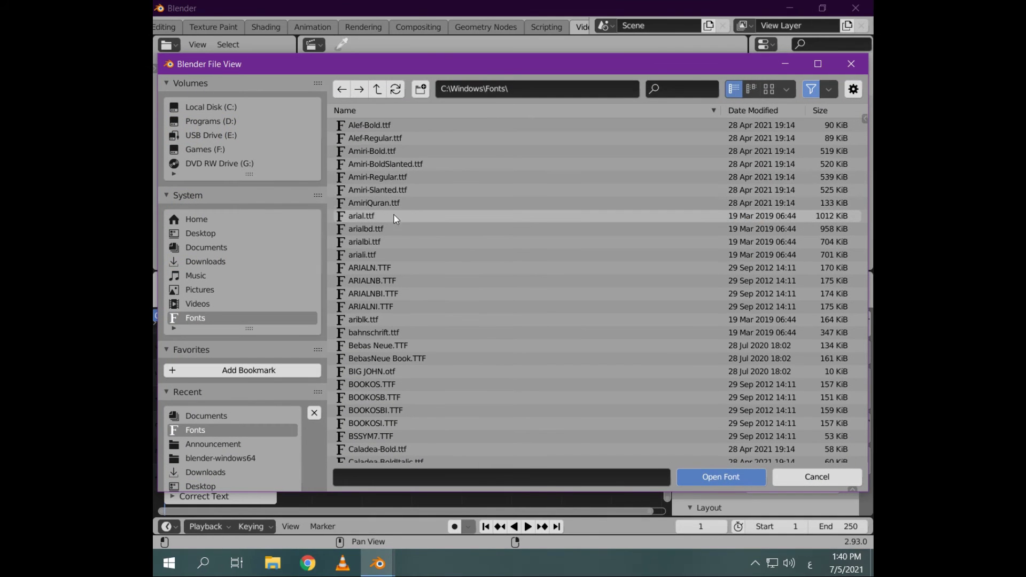
{"action": "left_click", "coordinate": [376, 217]}
{"action": "double_click", "coordinate": [376, 216]}
Step: Set the text size to 99, make it bold and yellow, and enable Shadow
{"action": "left_click_drag", "start_coordinate": [790, 418], "coordinate": [823, 409]}
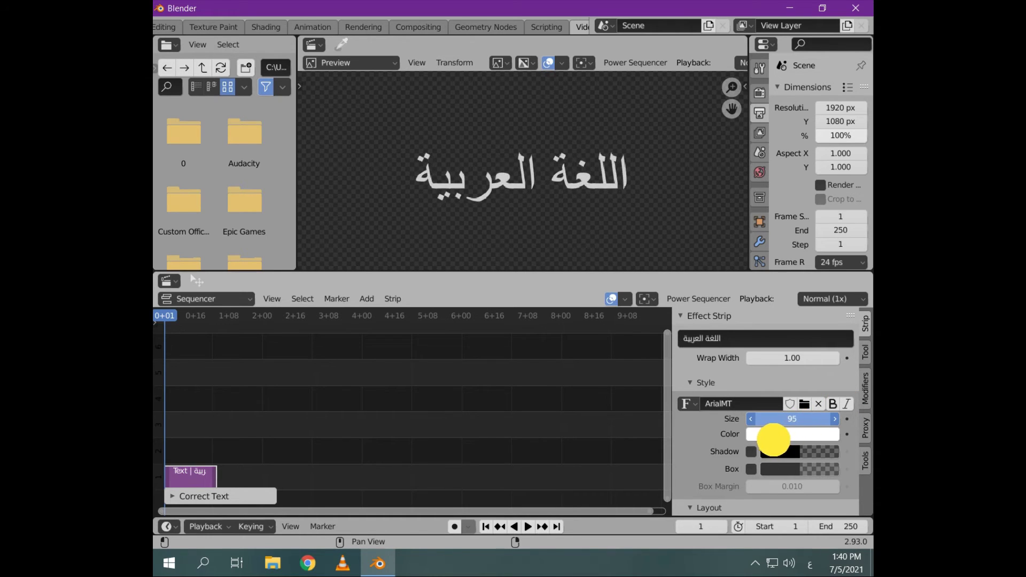
{"action": "left_click", "coordinate": [832, 403]}
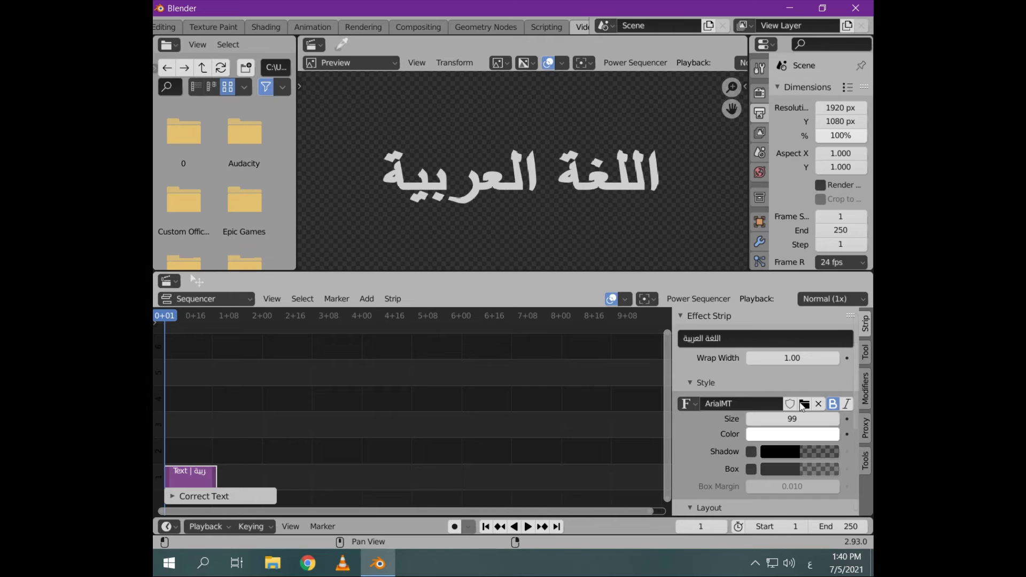
{"action": "left_click", "coordinate": [776, 435]}
{"action": "mouse_move", "coordinate": [763, 293]}
{"action": "left_mouse_down"}
{"action": "mouse_move", "coordinate": [729, 275]}
{"action": "mouse_move", "coordinate": [736, 295]}
{"action": "left_mouse_up"}
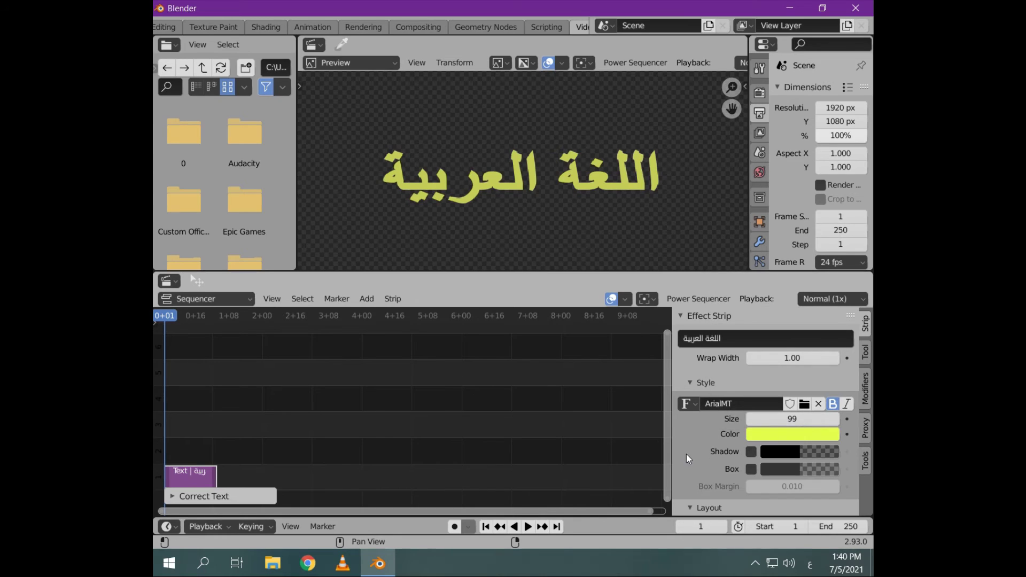
{"action": "scroll", "coordinate": [687, 454], "scroll_direction": "down", "scroll_amount": 3}
{"action": "scroll", "coordinate": [699, 447], "scroll_direction": "down", "scroll_amount": 3}
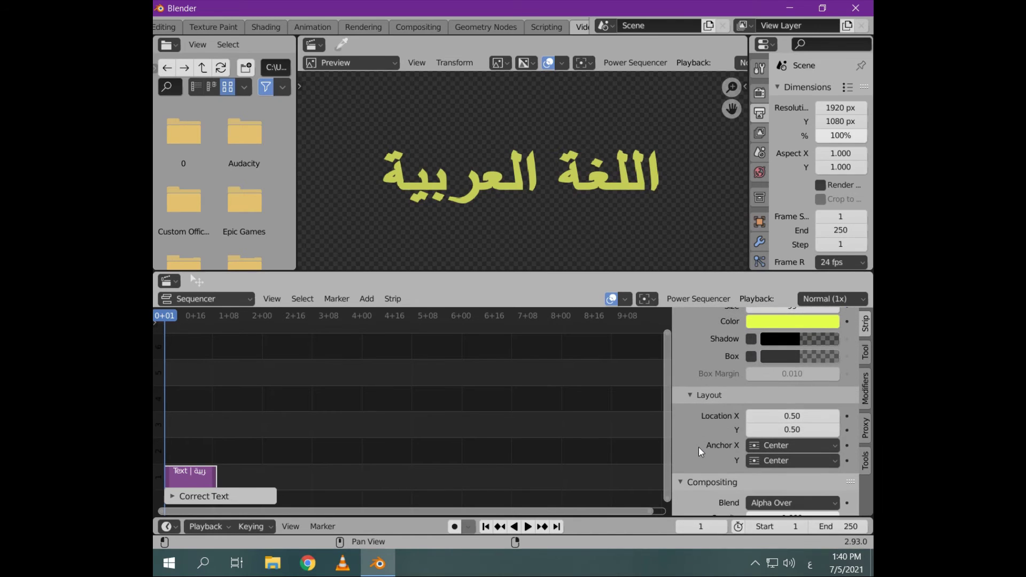
{"action": "left_click", "coordinate": [752, 339]}
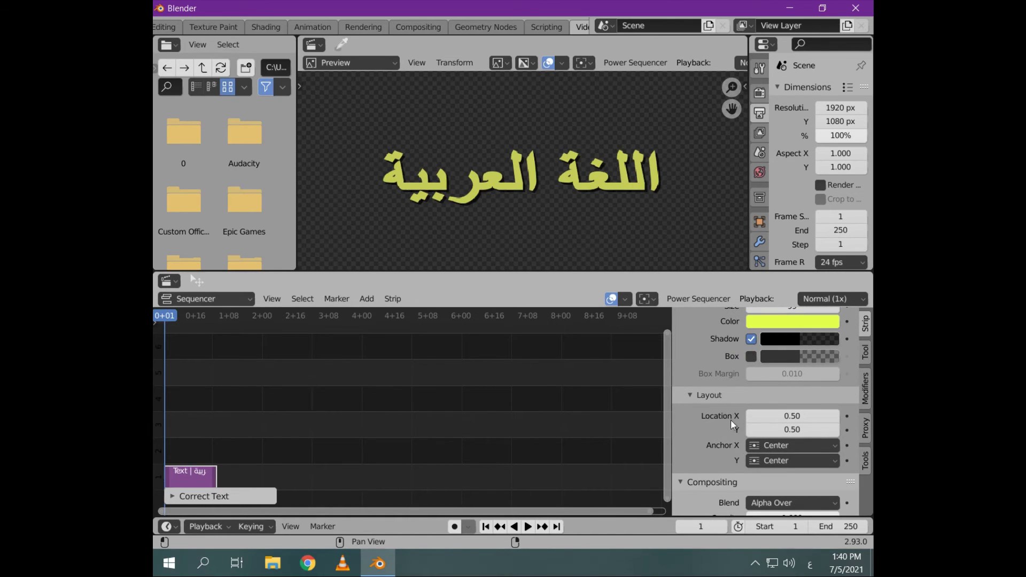
{"action": "scroll", "coordinate": [730, 411], "scroll_direction": "up", "scroll_amount": 2}
{"action": "scroll", "coordinate": [730, 412], "scroll_direction": "up", "scroll_amount": 2}
{"action": "scroll", "coordinate": [728, 410], "scroll_direction": "up", "scroll_amount": 2}
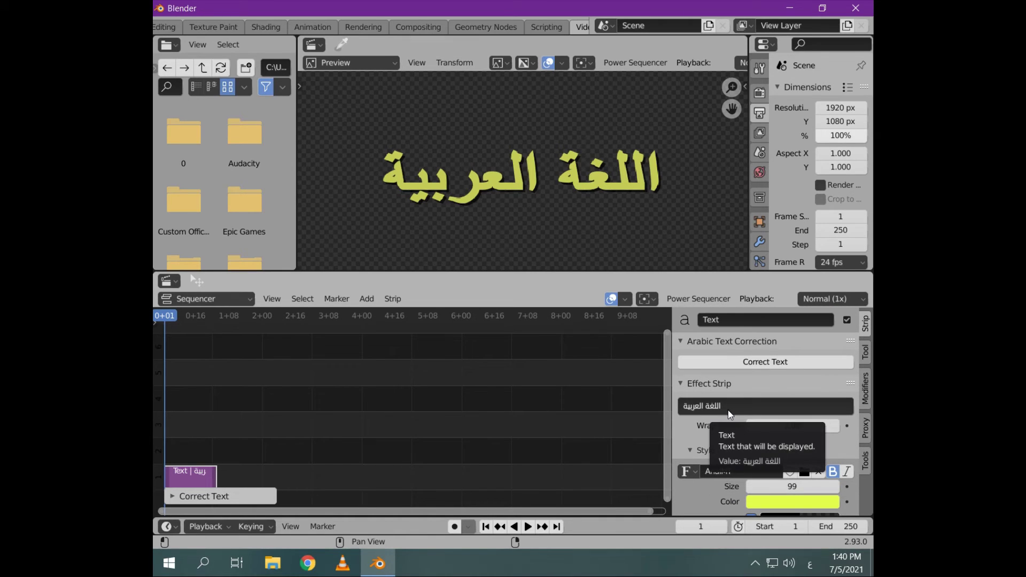
Step: Change the strip text to 'تم تصحيح الكتابة باللغة العربية' and apply Correct Text
{"action": "left_click", "coordinate": [728, 410]}
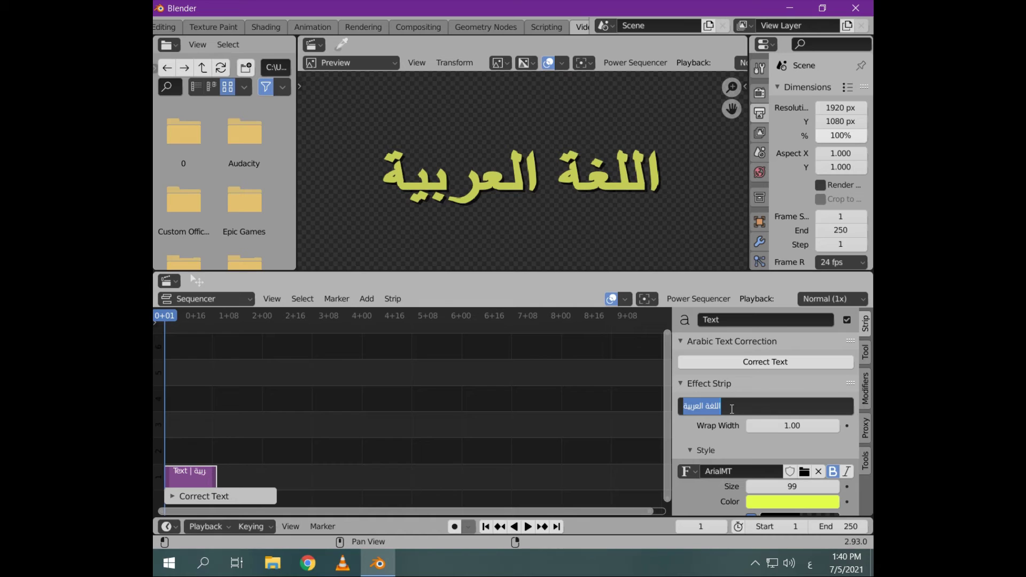
{"action": "type", "text": "تم ت"}
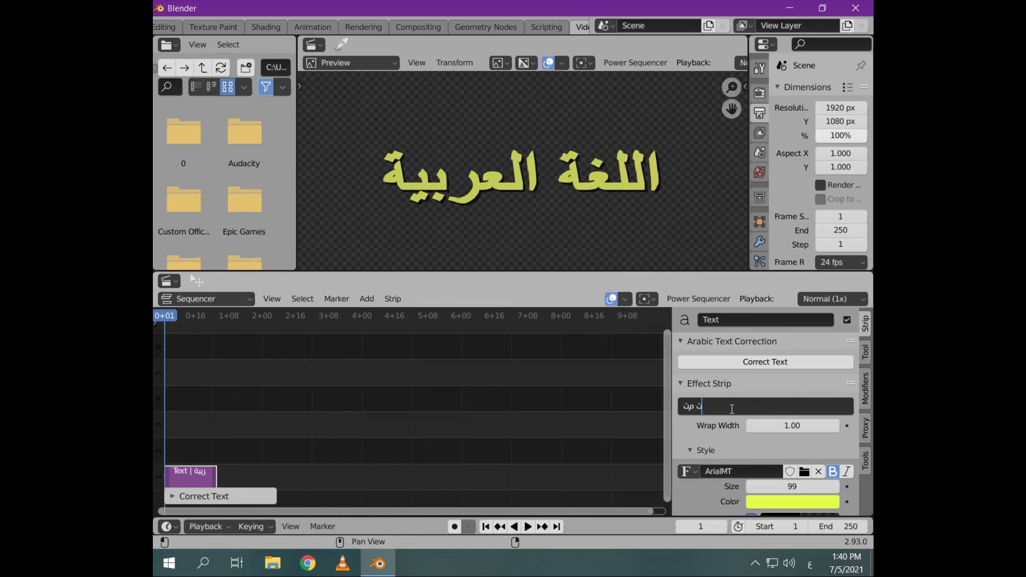
{"action": "type", "text": "رحيمح الكتابة"}
{"action": "type", "text": " باللغة العرب"}
{"action": "type", "text": "ية"}
{"action": "key", "text": "Return"}
{"action": "scroll", "coordinate": [608, 183], "scroll_direction": "down", "scroll_amount": 1}
{"action": "scroll", "coordinate": [609, 184], "scroll_direction": "down", "scroll_amount": 1}
{"action": "scroll", "coordinate": [609, 184], "scroll_direction": "down", "scroll_amount": 1}
{"action": "scroll", "coordinate": [608, 184], "scroll_direction": "down", "scroll_amount": 1}
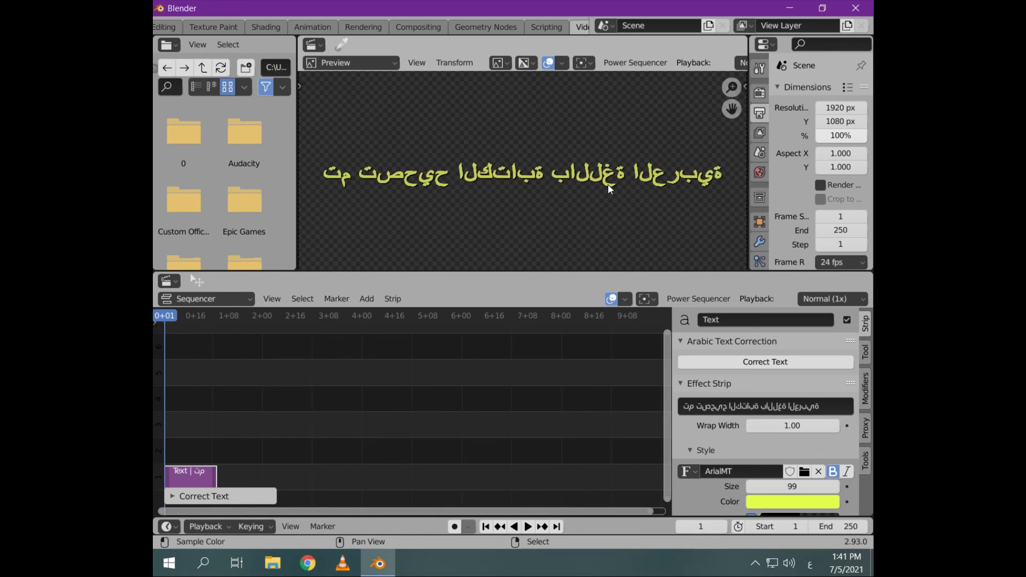
{"action": "left_click", "coordinate": [703, 361]}
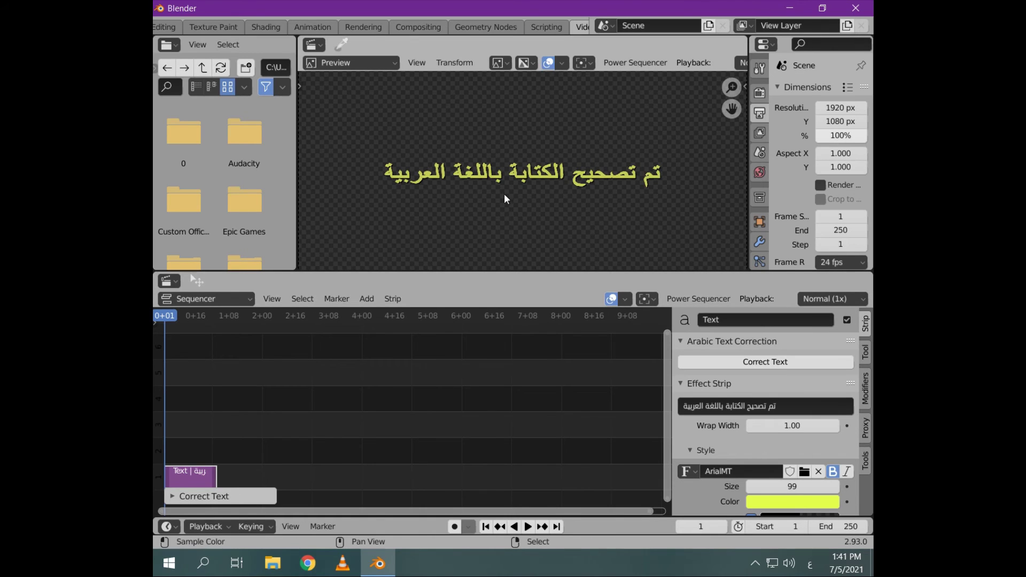
{"action": "scroll", "coordinate": [505, 199], "scroll_direction": "up", "scroll_amount": 1}
{"action": "scroll", "coordinate": [505, 198], "scroll_direction": "up", "scroll_amount": 2}
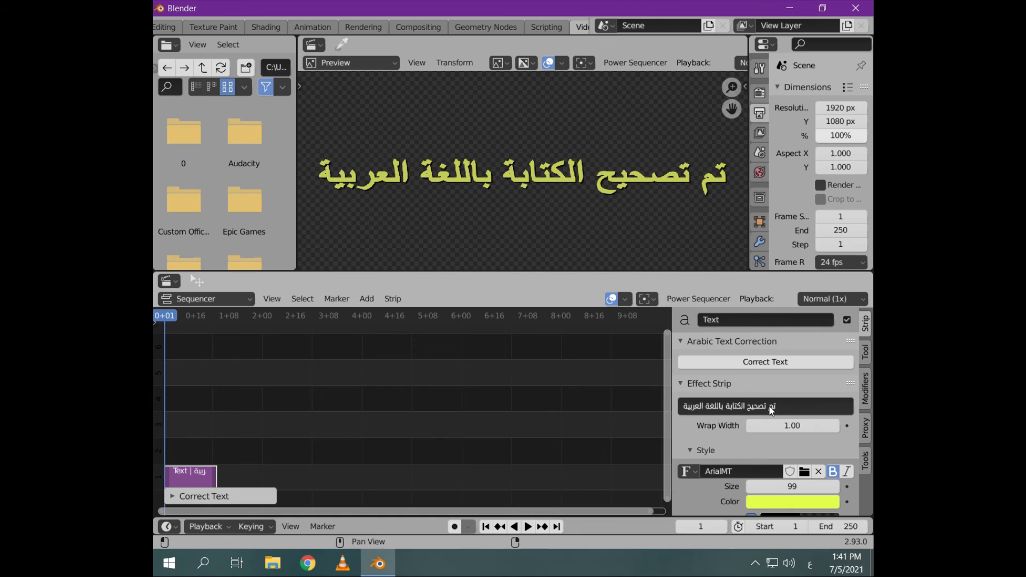
Step: Add a new text strip to the sequencer, leaving its default text unchanged
{"action": "key", "text": "shift+a"}
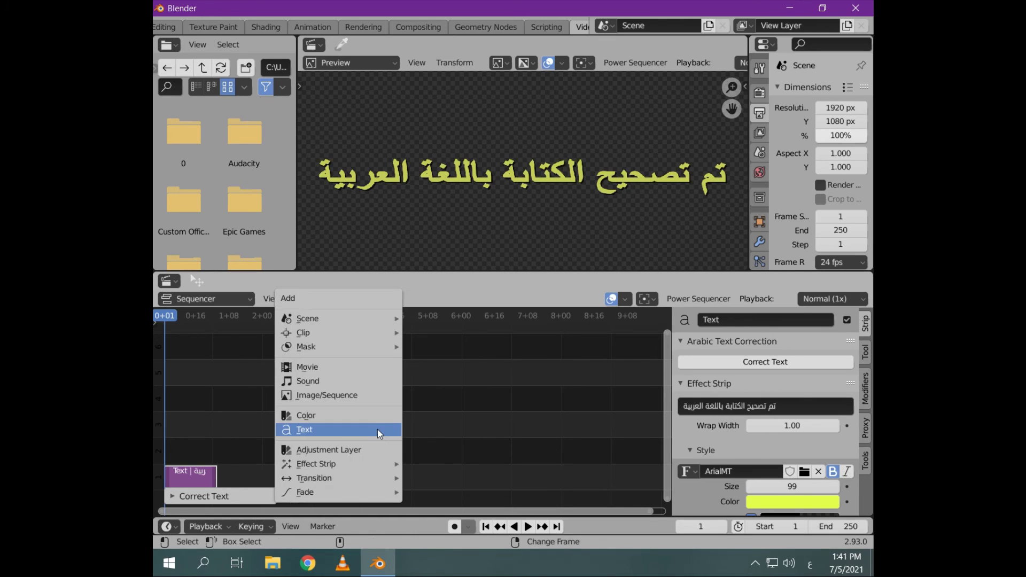
{"action": "left_click", "coordinate": [370, 430]}
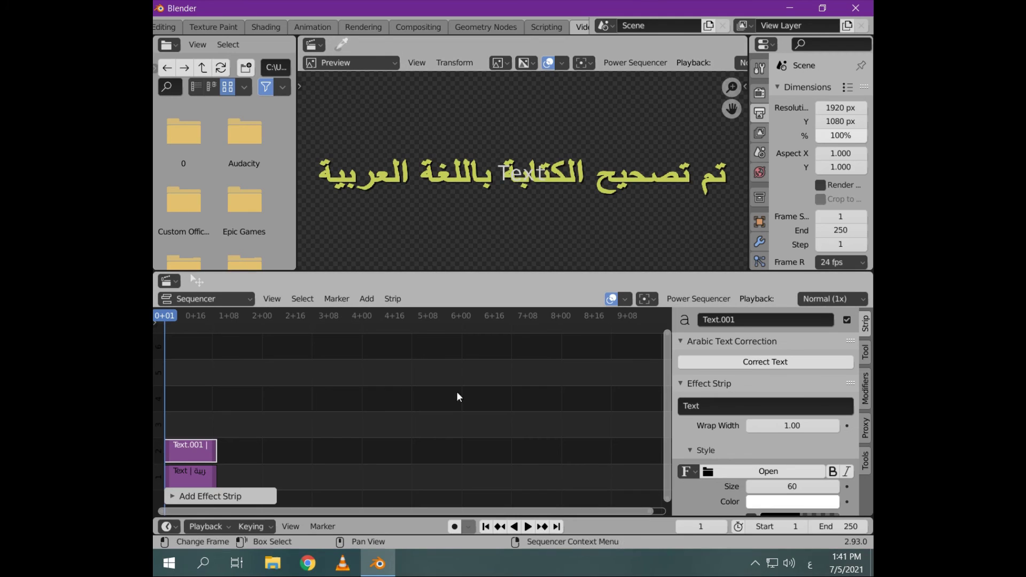
{"action": "double_click", "coordinate": [733, 409]}
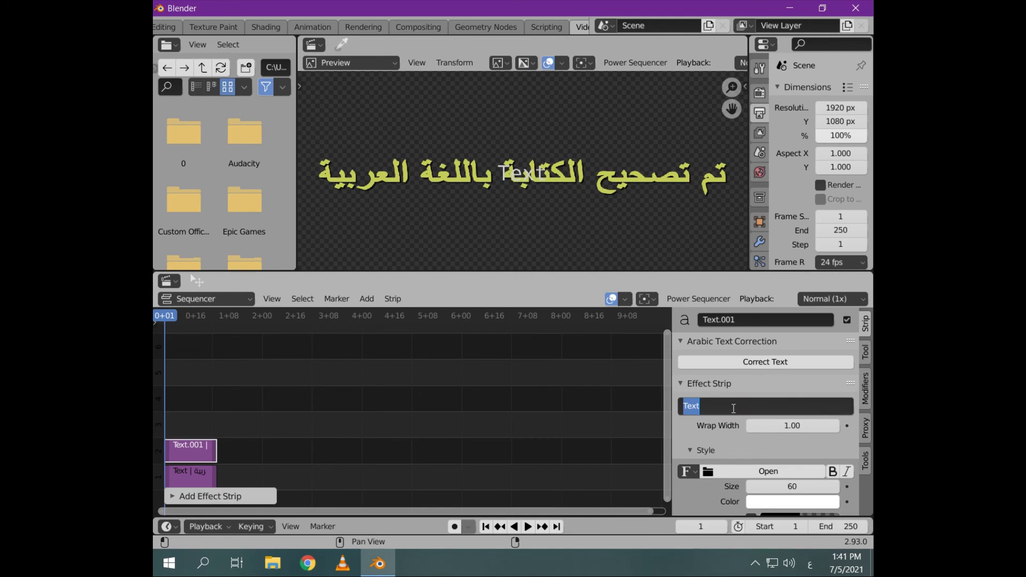
{"action": "key", "text": "Escape"}
{"action": "scroll", "coordinate": [738, 441], "scroll_direction": "down", "scroll_amount": 3}
{"action": "scroll", "coordinate": [737, 440], "scroll_direction": "down", "scroll_amount": 2}
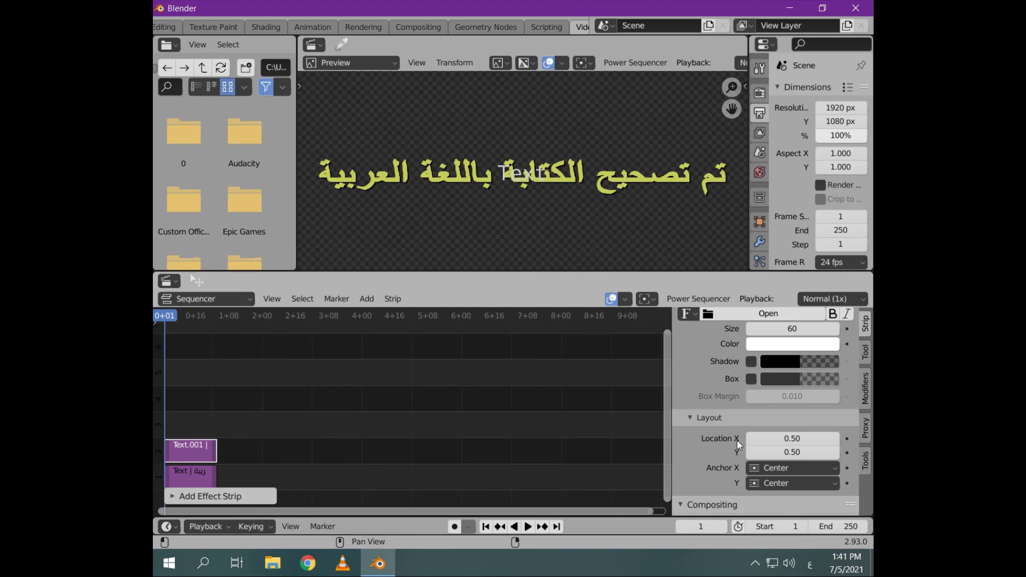
Step: Lower the new strip to Location Y 0.39, make it bold, and set size 136
{"action": "mouse_move", "coordinate": [802, 431]}
{"action": "left_mouse_down"}
{"action": "mouse_move", "coordinate": [786, 433]}
{"action": "mouse_move", "coordinate": [796, 430]}
{"action": "left_mouse_up"}
{"action": "double_click", "coordinate": [799, 431]}
{"action": "left_click", "coordinate": [710, 425]}
{"action": "scroll", "coordinate": [718, 424], "scroll_direction": "up", "scroll_amount": 5}
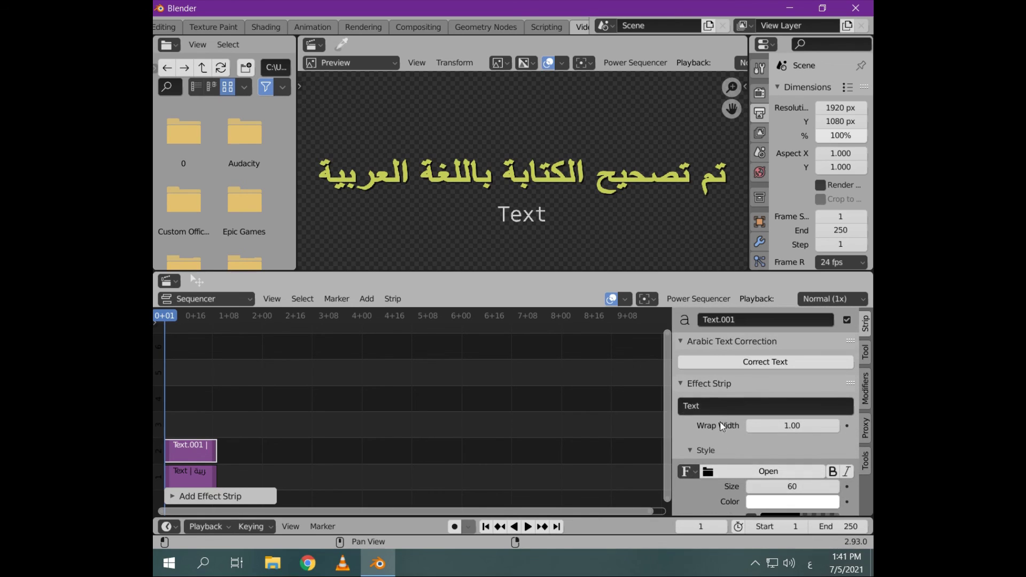
{"action": "scroll", "coordinate": [779, 441], "scroll_direction": "down", "scroll_amount": 1}
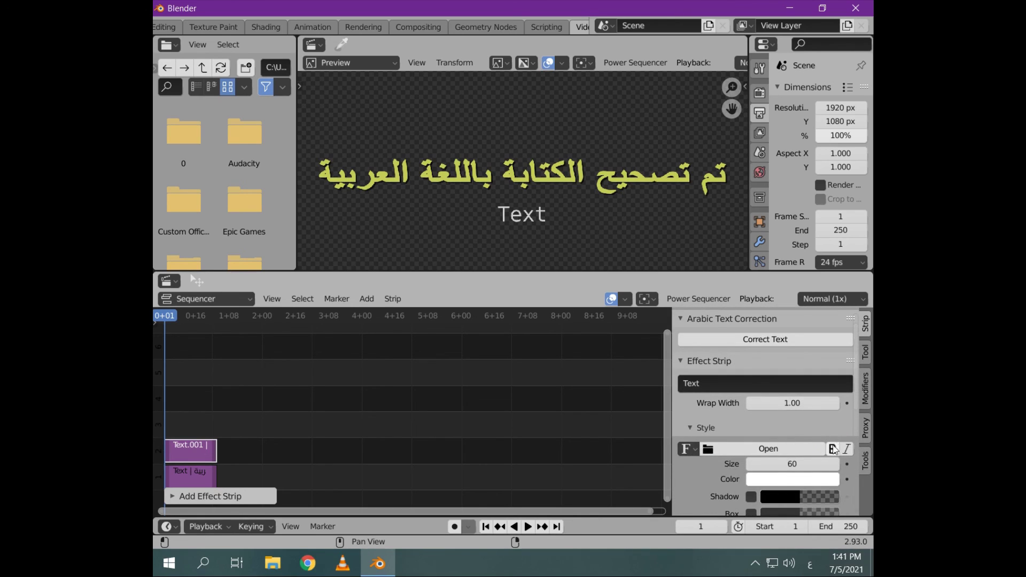
{"action": "left_click", "coordinate": [832, 448]}
{"action": "mouse_move", "coordinate": [786, 464]}
{"action": "left_mouse_down"}
{"action": "mouse_move", "coordinate": [827, 464]}
{"action": "mouse_move", "coordinate": [794, 466]}
{"action": "left_mouse_up"}
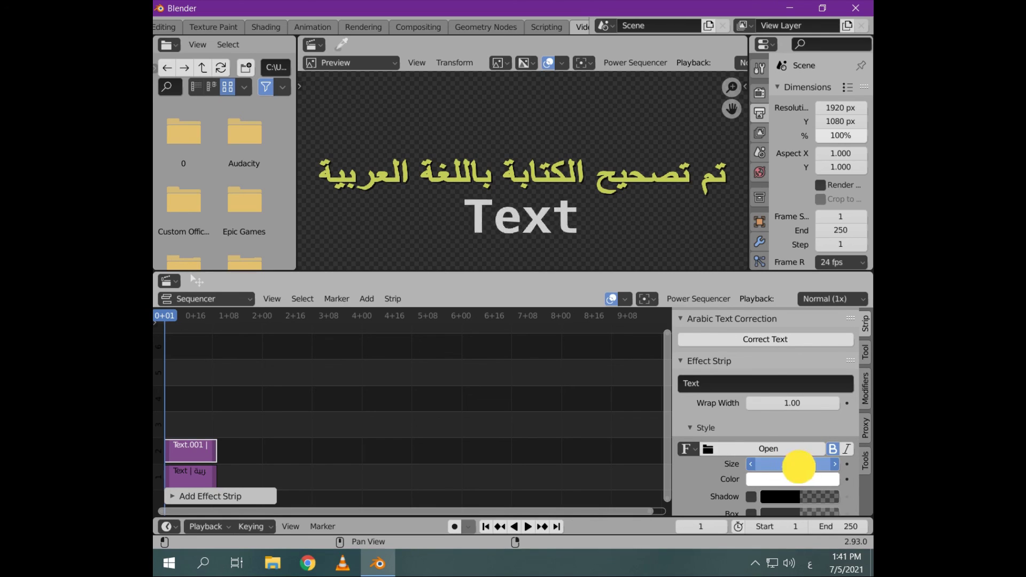
Step: Change the second strip's text to شكرا لكم, apply Correct Text, and set Location X 0.47
{"action": "left_click", "coordinate": [721, 389]}
{"action": "type", "text": "شكرا لكم"}
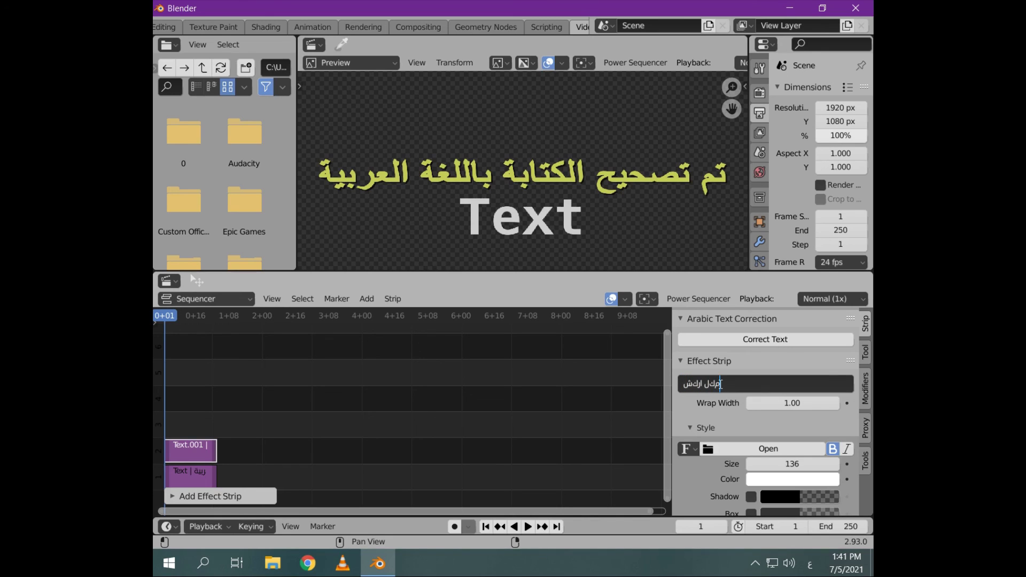
{"action": "key", "text": "Return"}
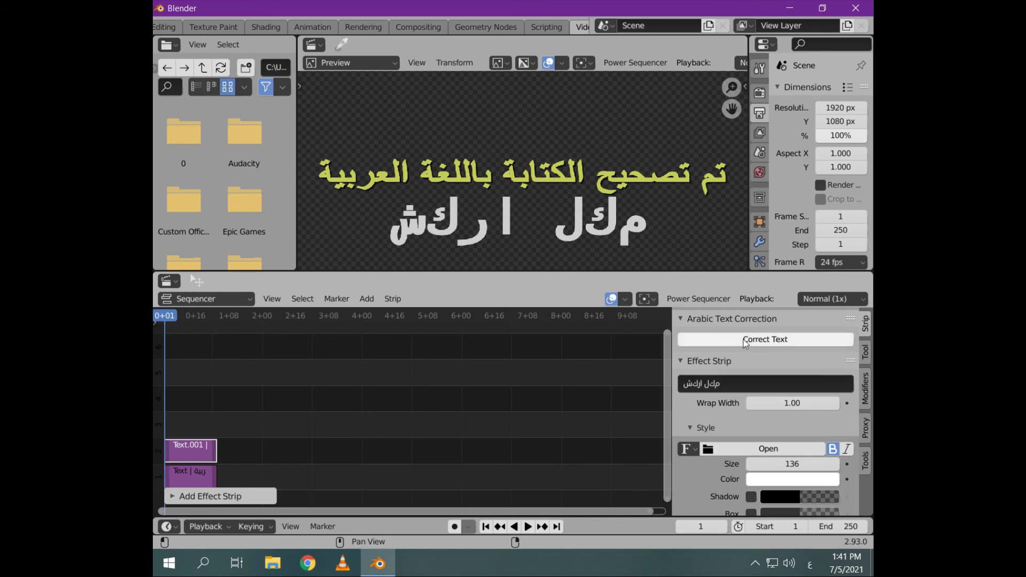
{"action": "left_click", "coordinate": [749, 343]}
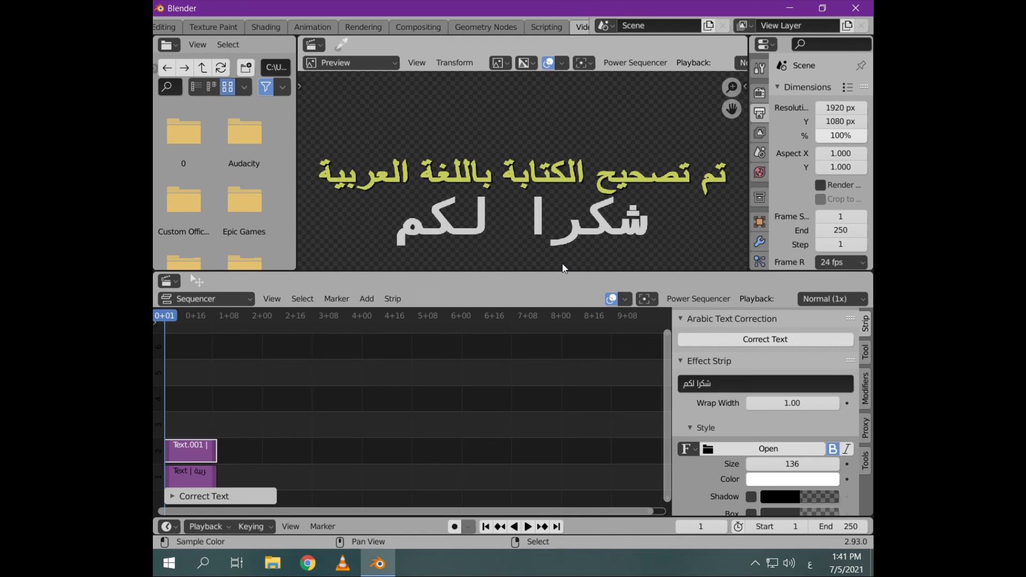
{"action": "scroll", "coordinate": [712, 415], "scroll_direction": "down", "scroll_amount": 3}
{"action": "scroll", "coordinate": [713, 415], "scroll_direction": "down", "scroll_amount": 3}
{"action": "scroll", "coordinate": [712, 415], "scroll_direction": "down", "scroll_amount": 2}
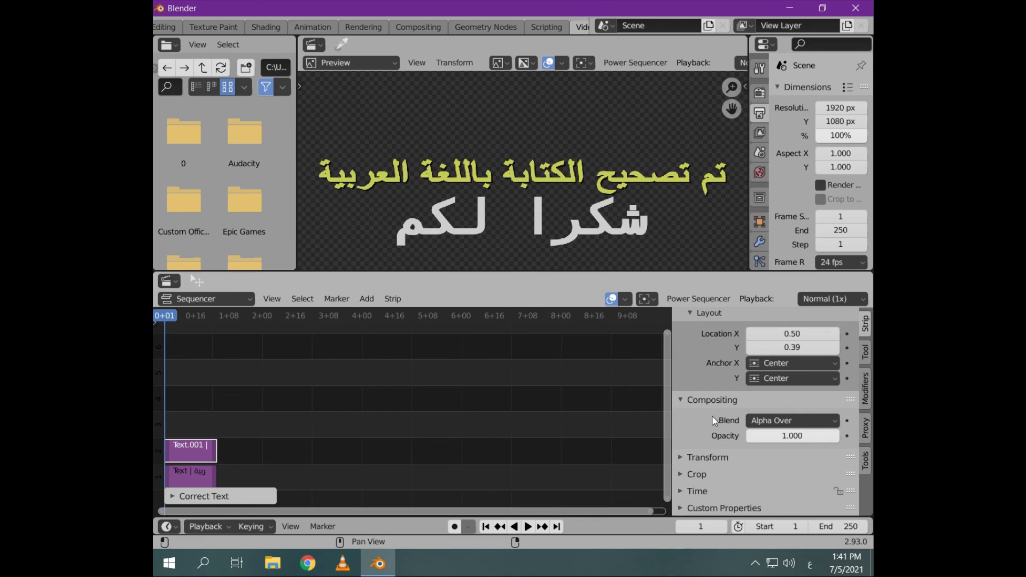
{"action": "mouse_move", "coordinate": [792, 334]}
{"action": "left_mouse_down"}
{"action": "mouse_move", "coordinate": [780, 347]}
{"action": "mouse_move", "coordinate": [792, 337]}
{"action": "left_mouse_up"}
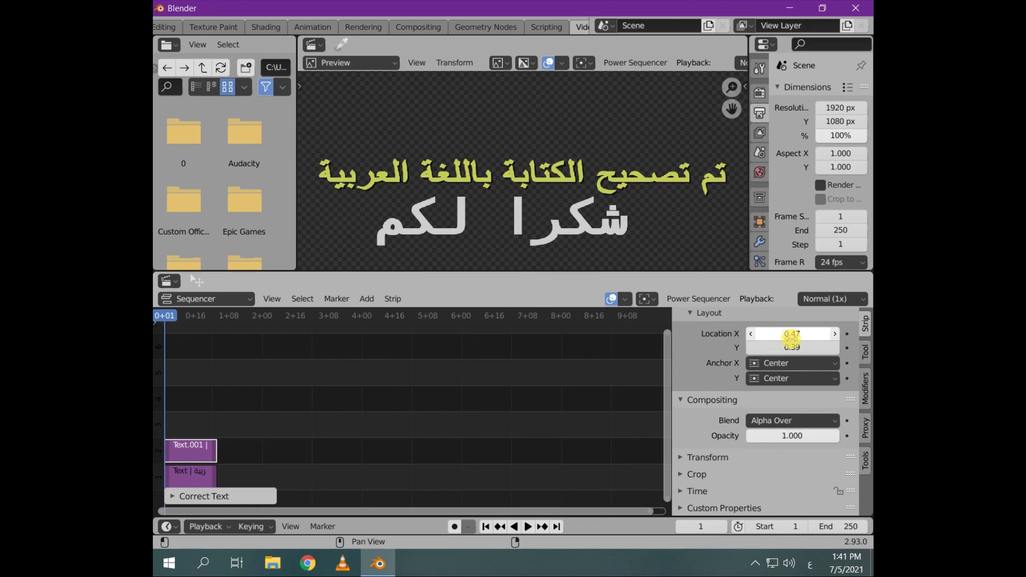